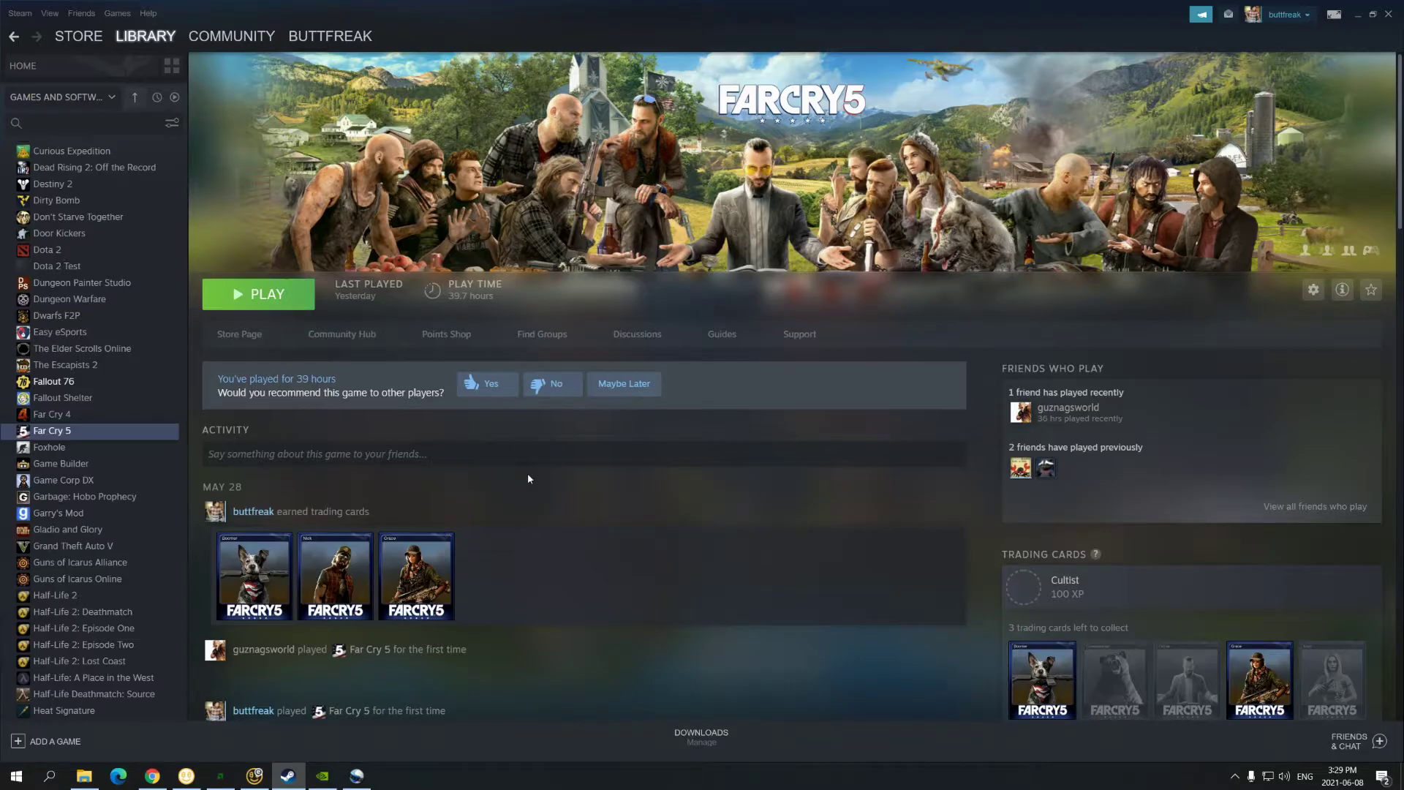
- Start Far Cry 5 and view the Ubisoft Connect friends list, showing two offline friends
click(258, 298)
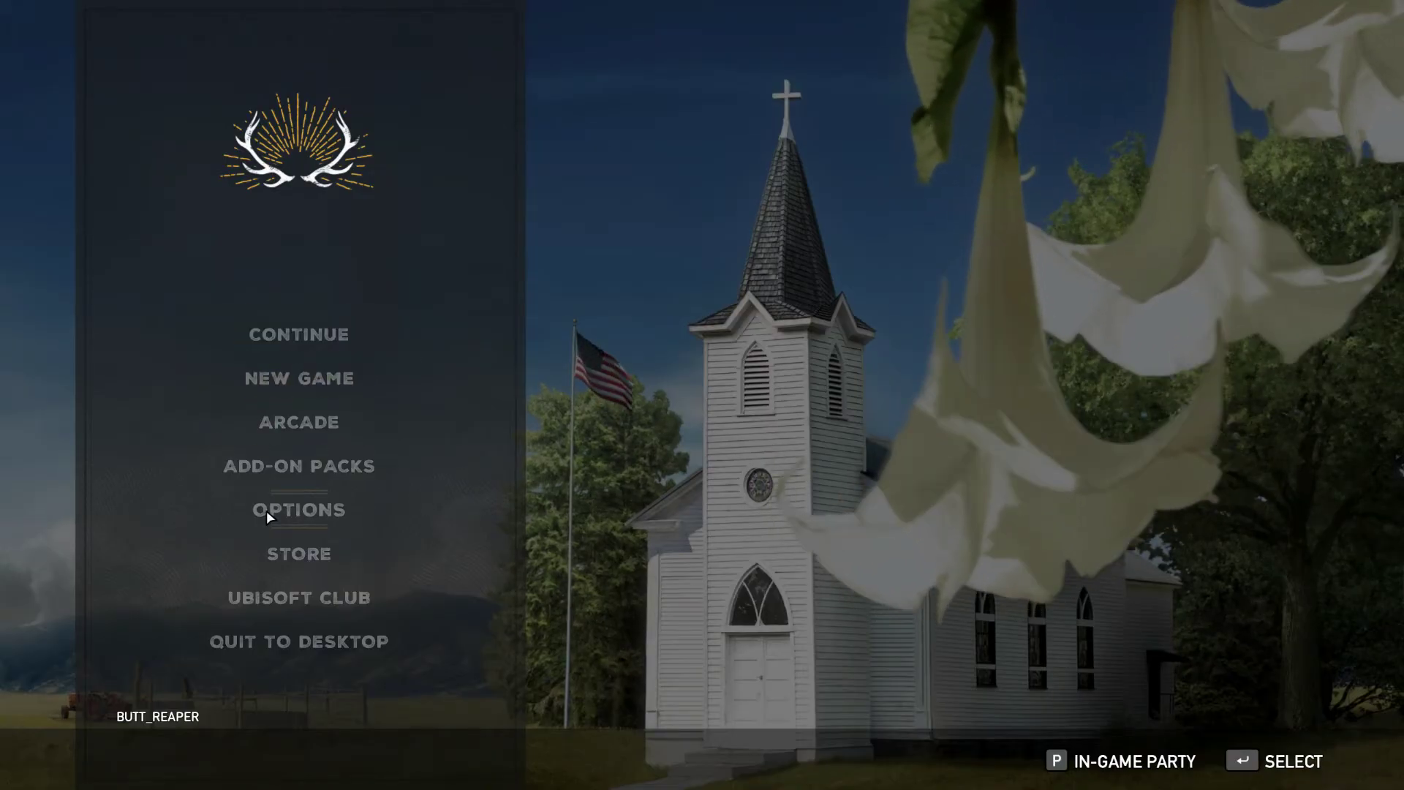
key(shift+F2)
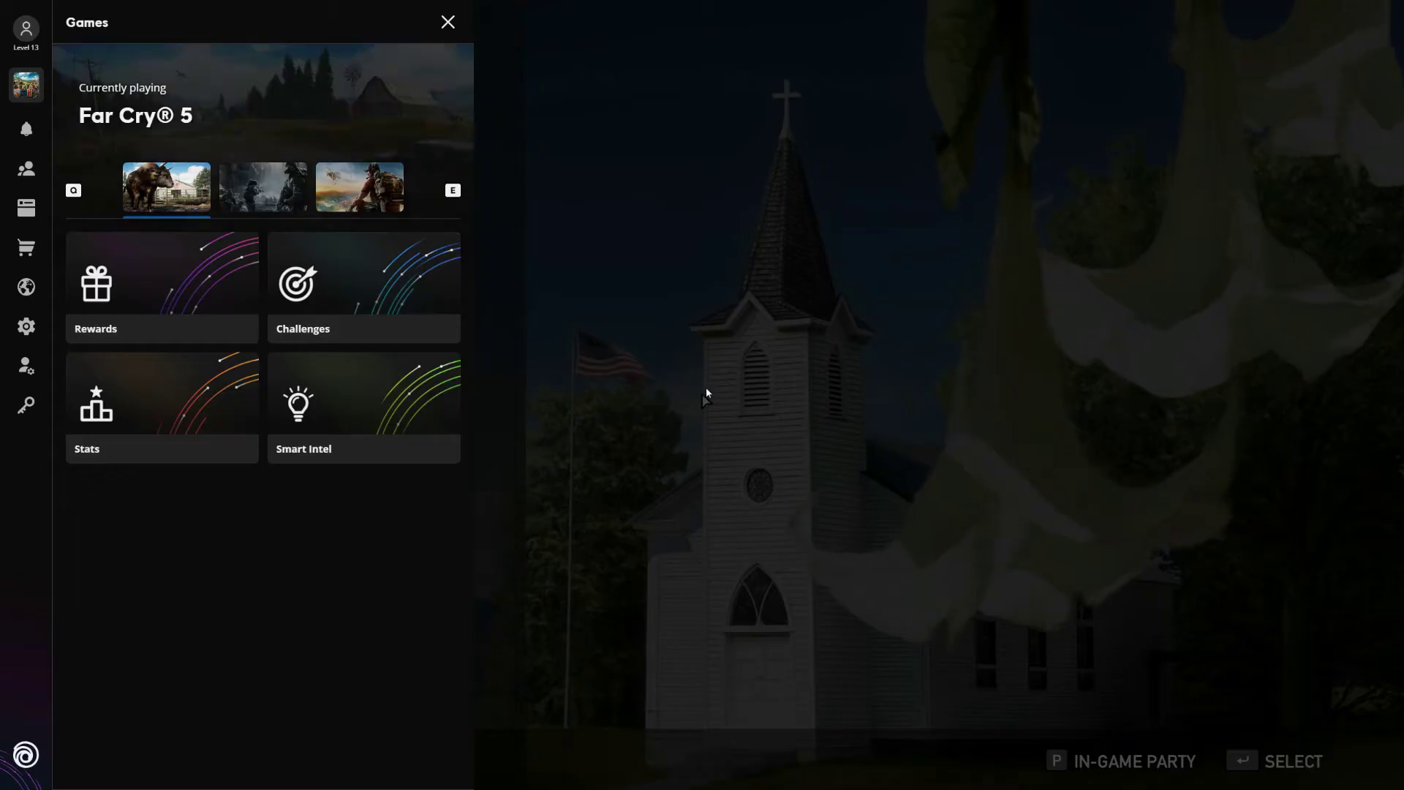
click(33, 165)
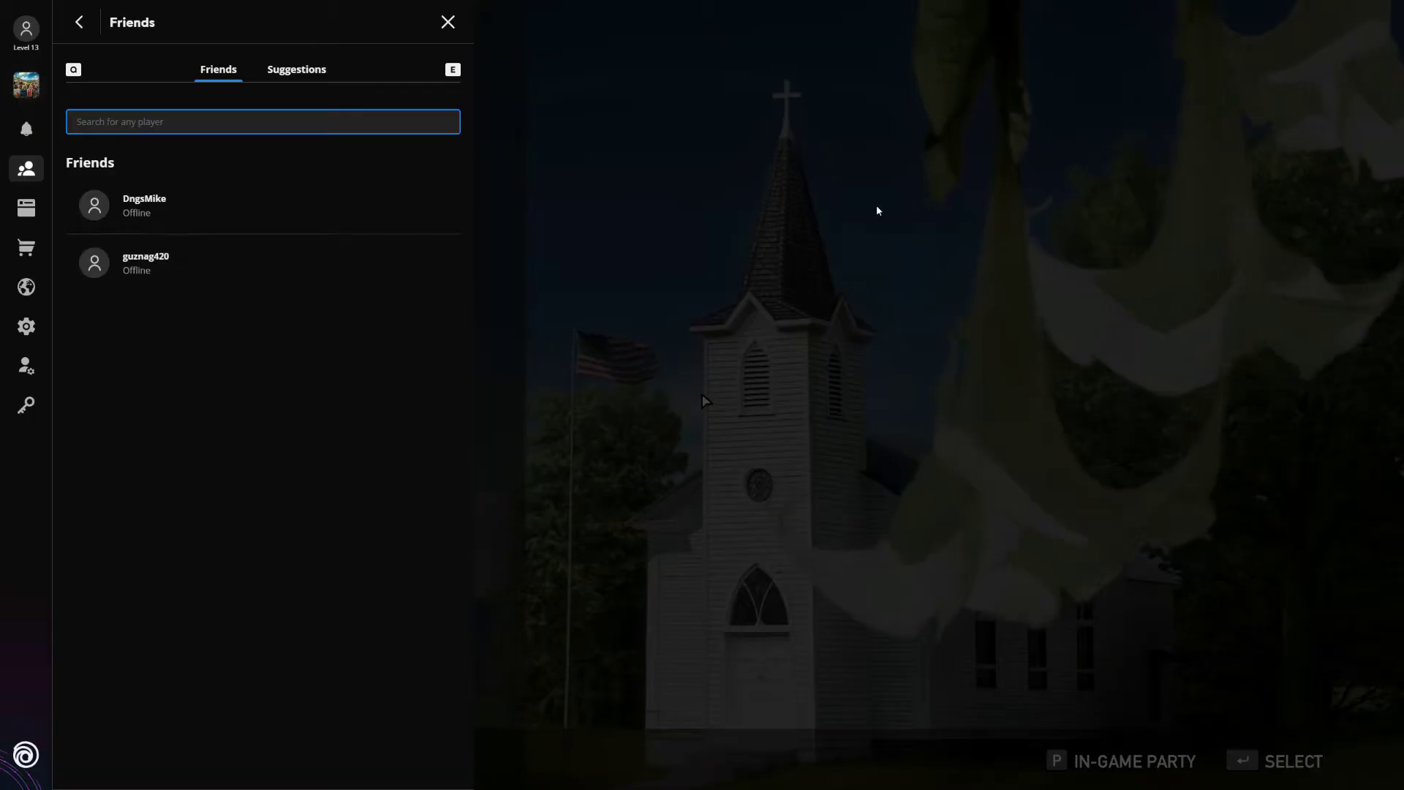
- Close the Ubisoft overlay and back out of the quit-to-desktop prompt on the main menu
key(shift+F2)
key(Down)
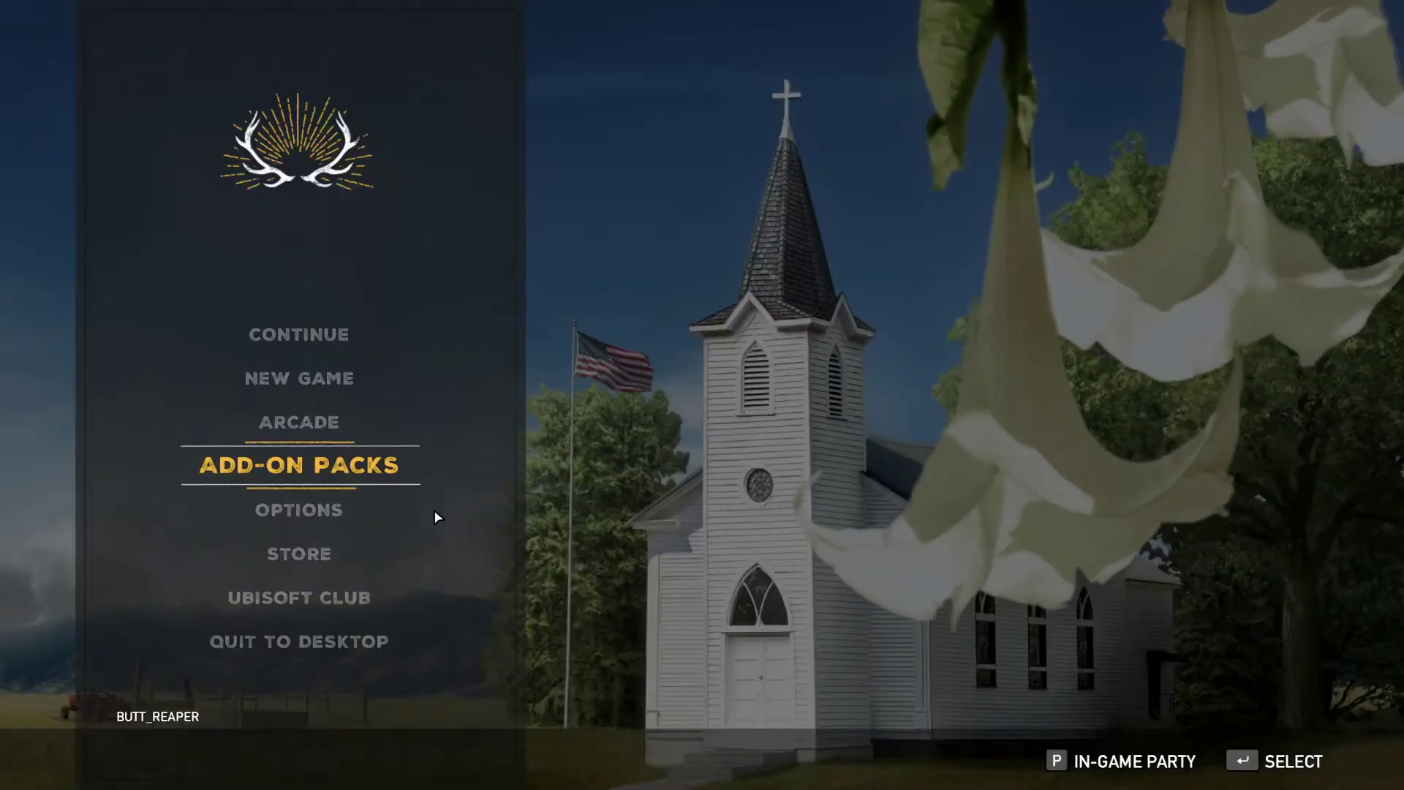
key(Down)
key(Down)
key(Down)
key(Return)
key(Escape)
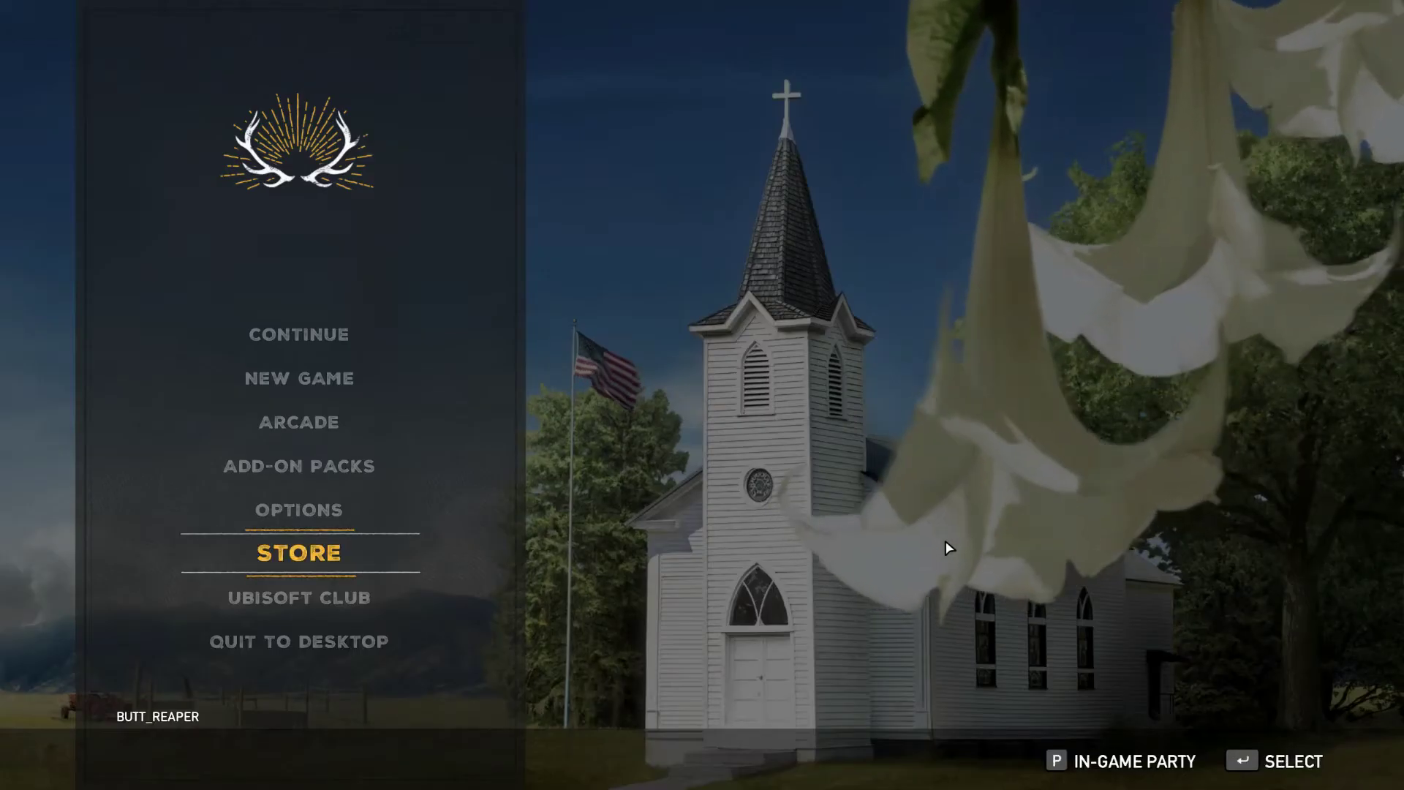
- Try the in-game Store, dismiss the Bookworm-B90A7AF6 error, and switch back to Steam
key(Return)
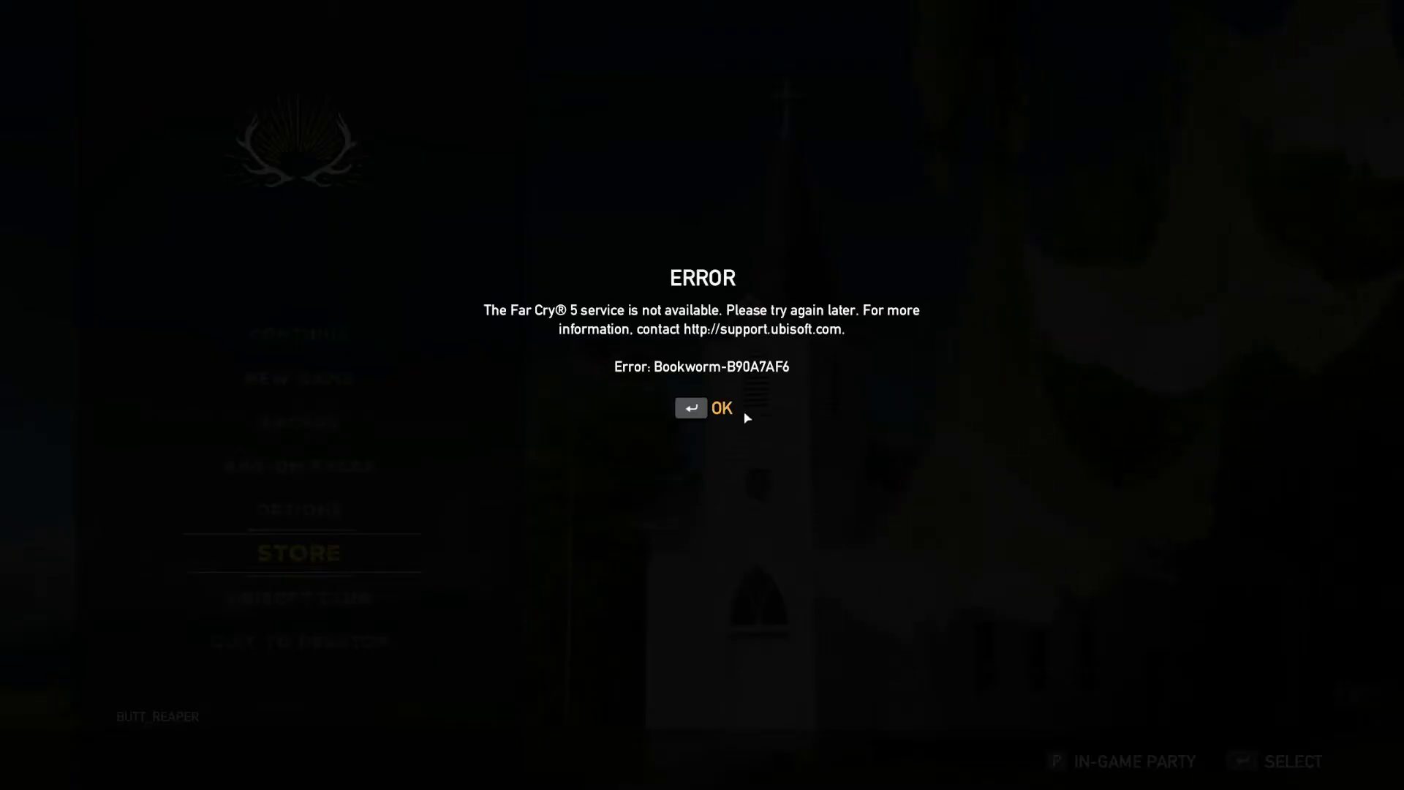
click(684, 404)
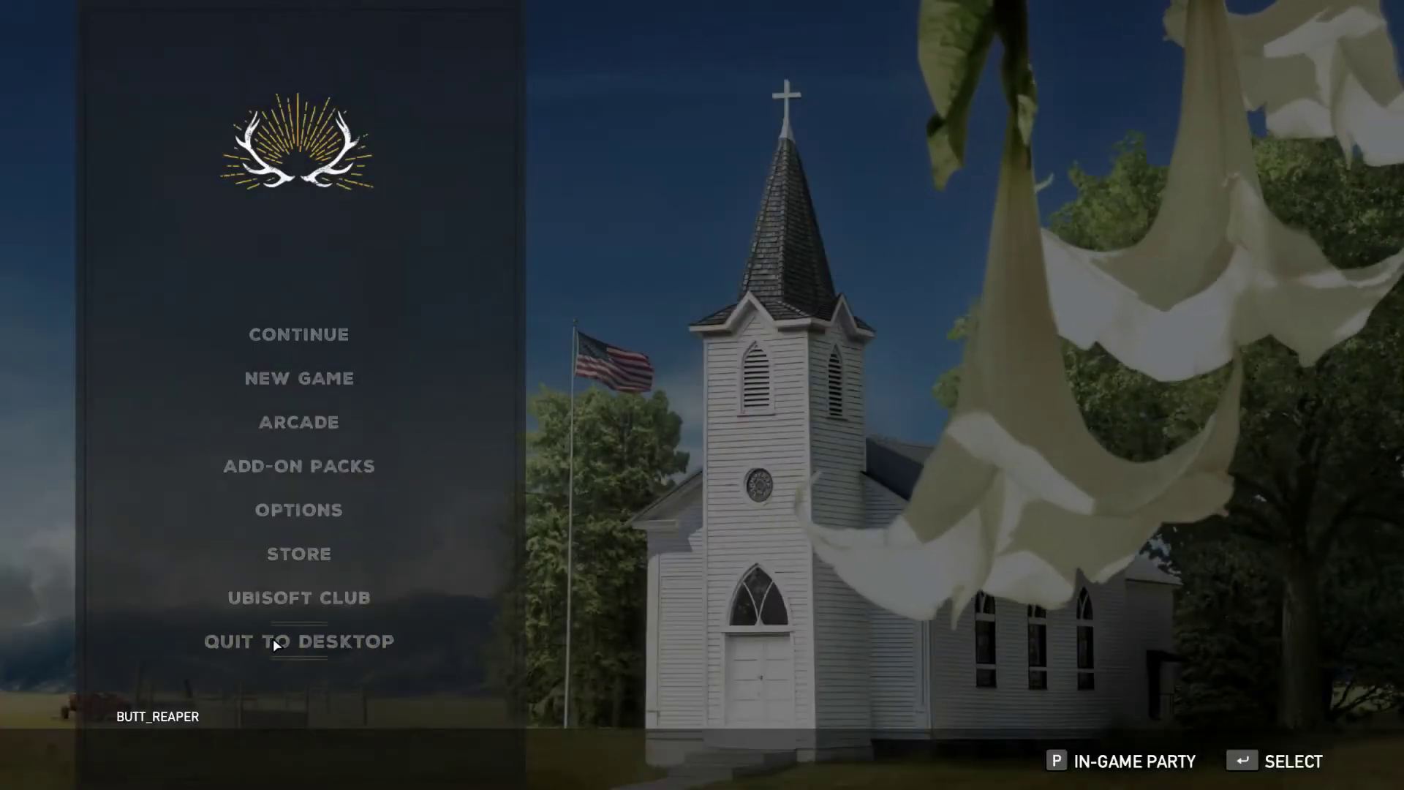
key(alt+Tab)
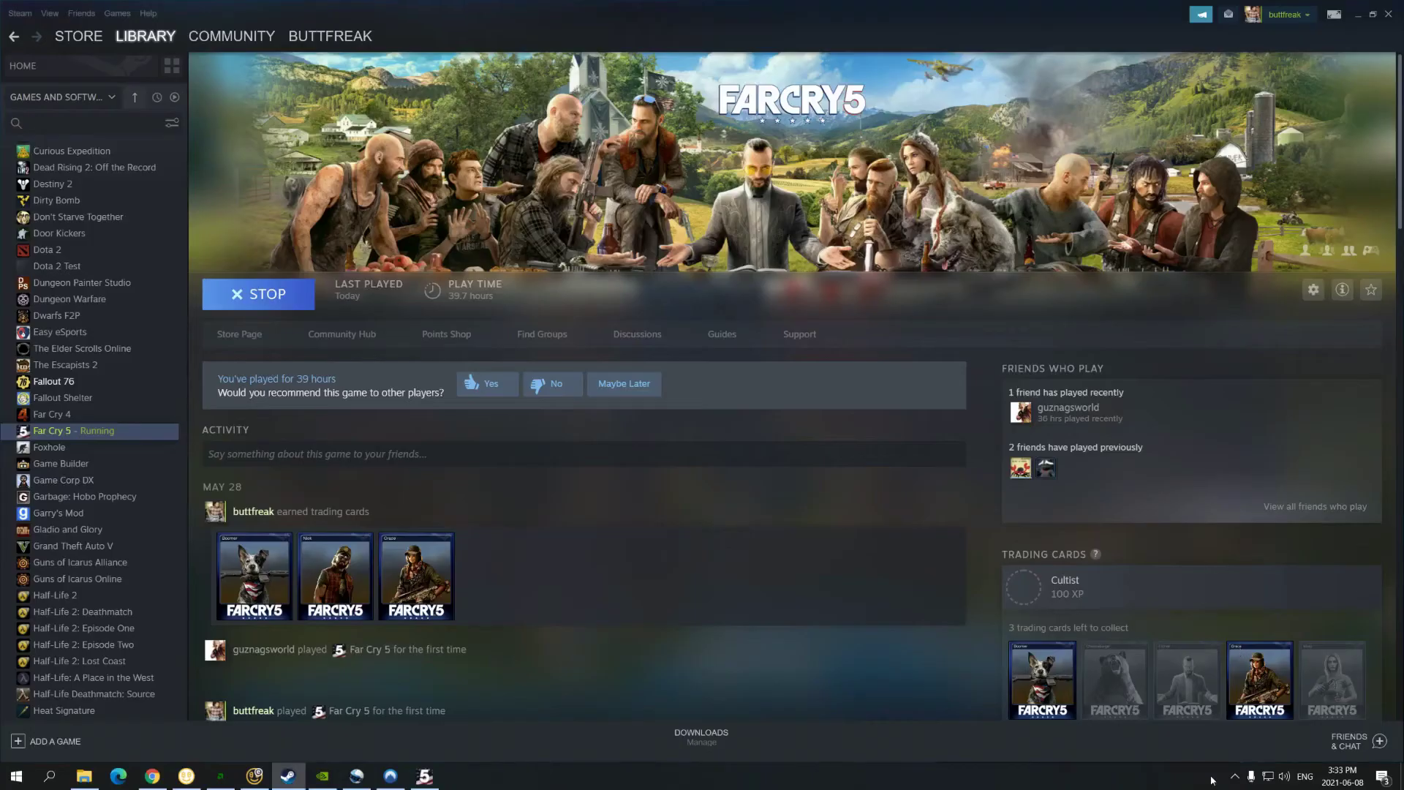
- Open NordVPN from the system tray and disconnect from Canada #1375
click(1235, 776)
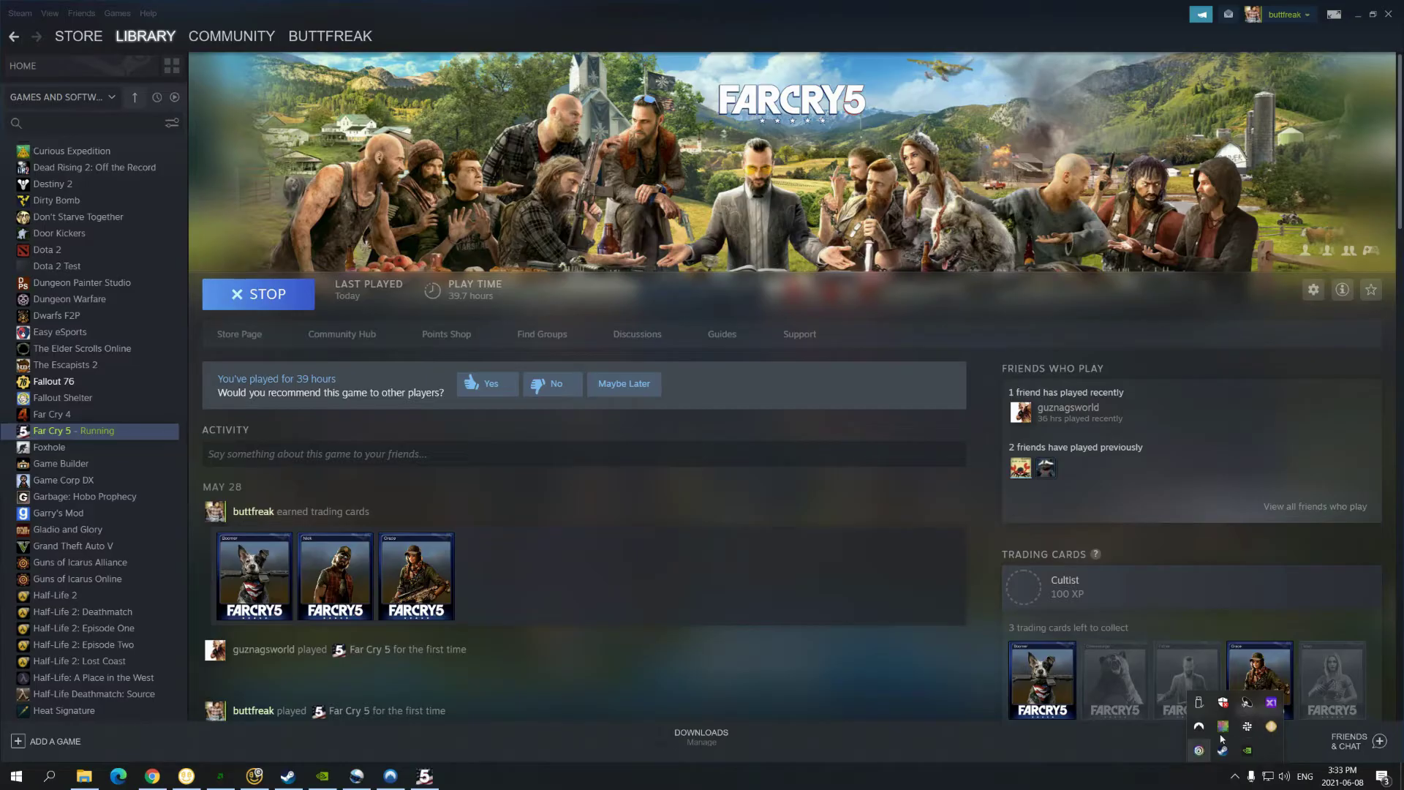
click(1199, 726)
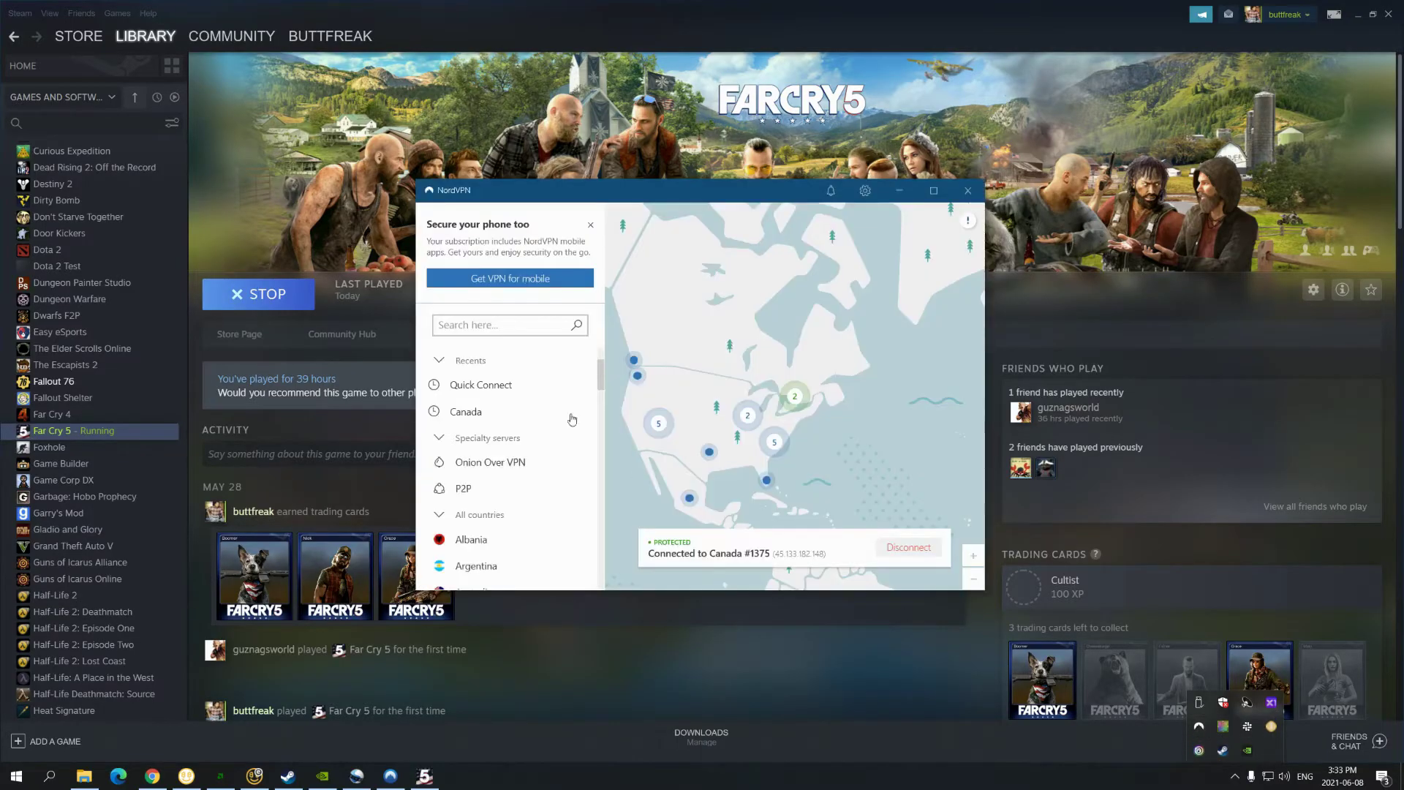
click(915, 557)
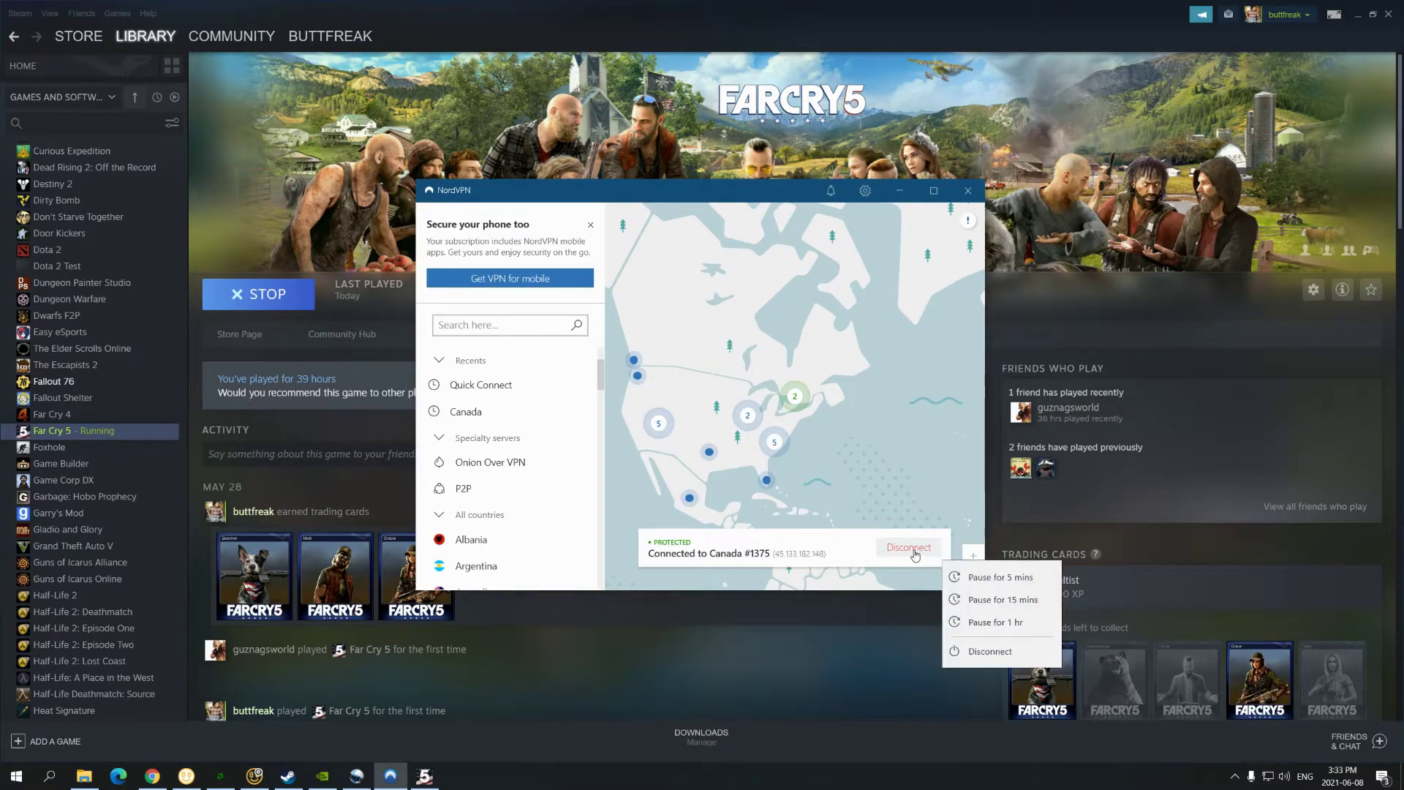
click(990, 651)
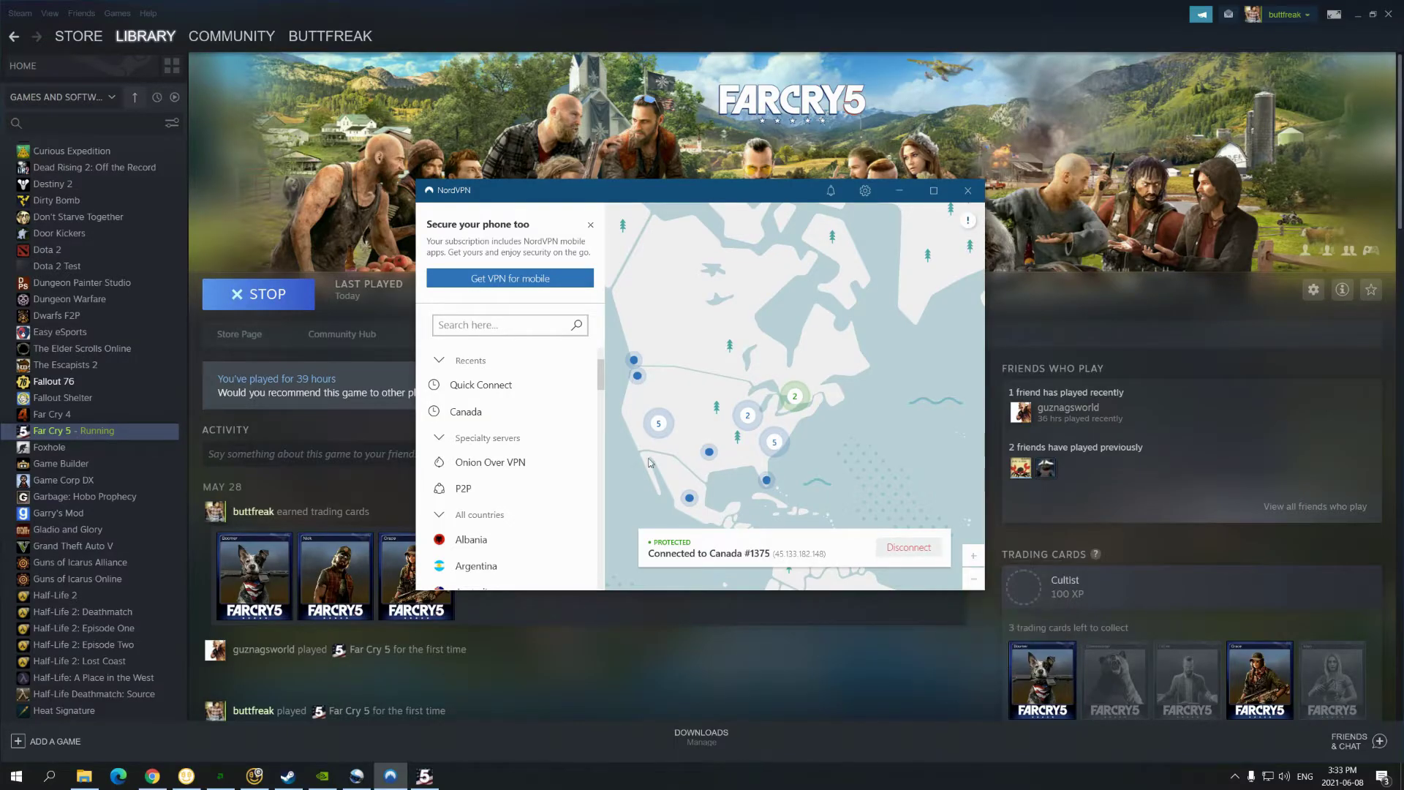
- Reconnect to Canada from the country list, landing on server Canada #1396
scroll(466, 479, down, 1)
scroll(482, 476, down, 3)
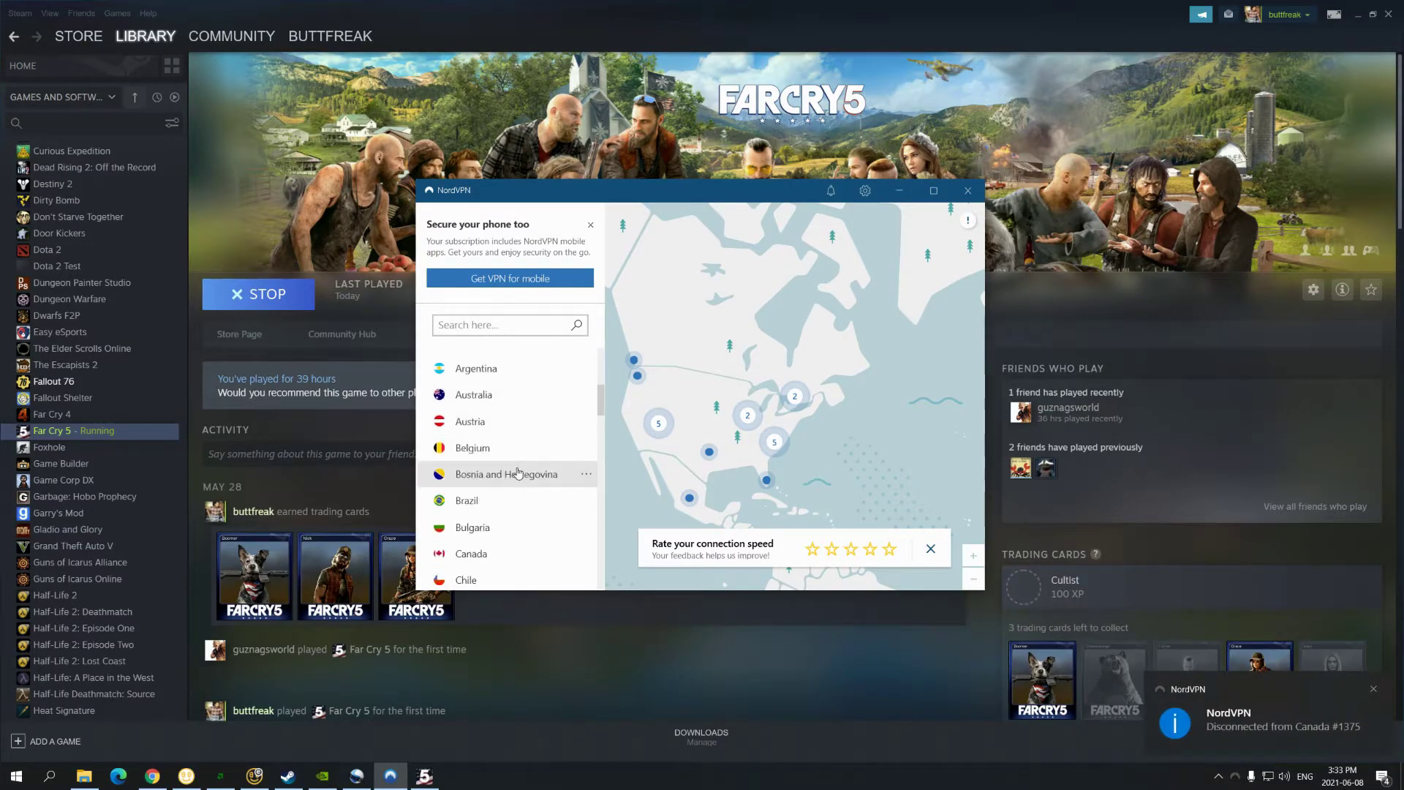
click(495, 559)
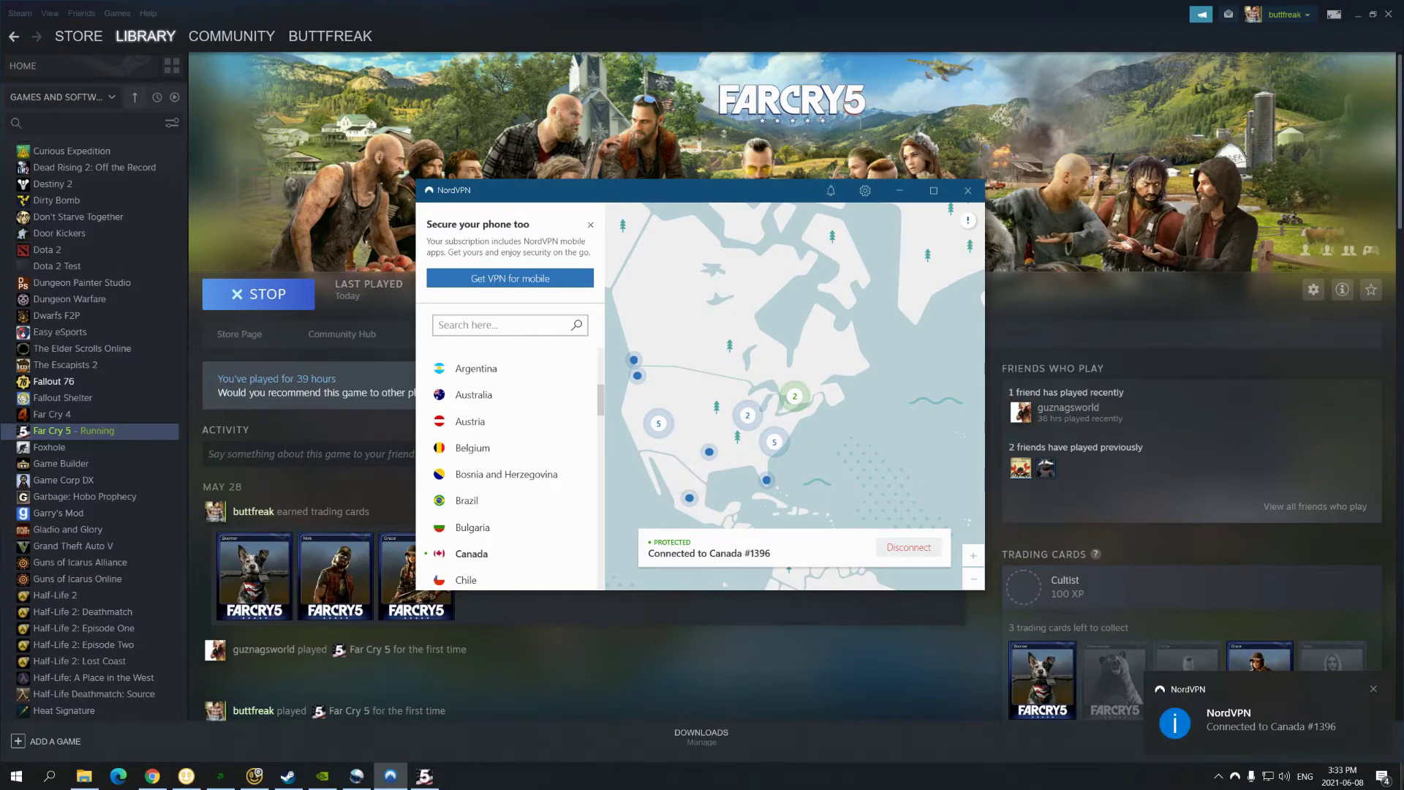
click(1235, 776)
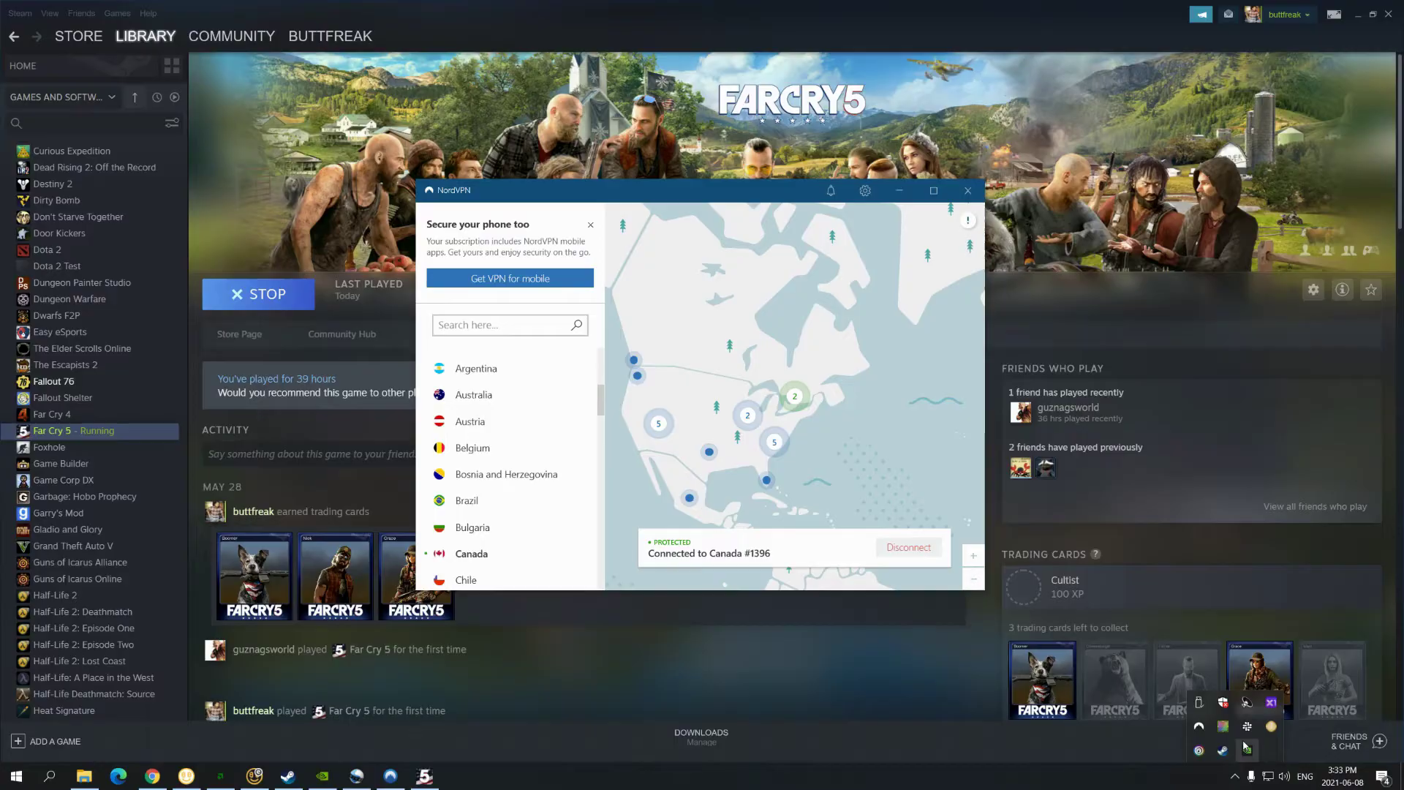
scroll(457, 472, down, 12)
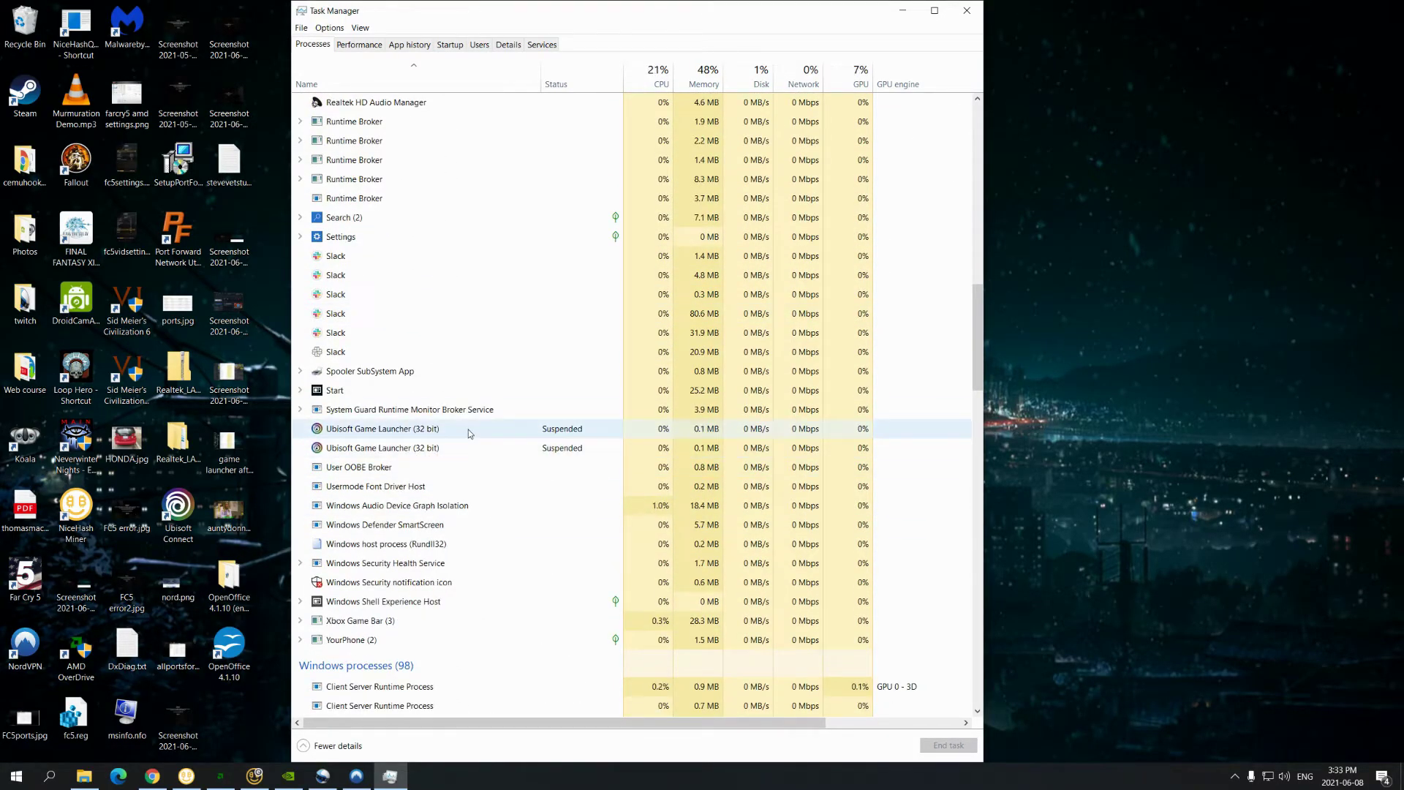
- End both suspended Ubisoft Game Launcher (32 bit) processes, then close Task Manager
click(469, 437)
click(949, 745)
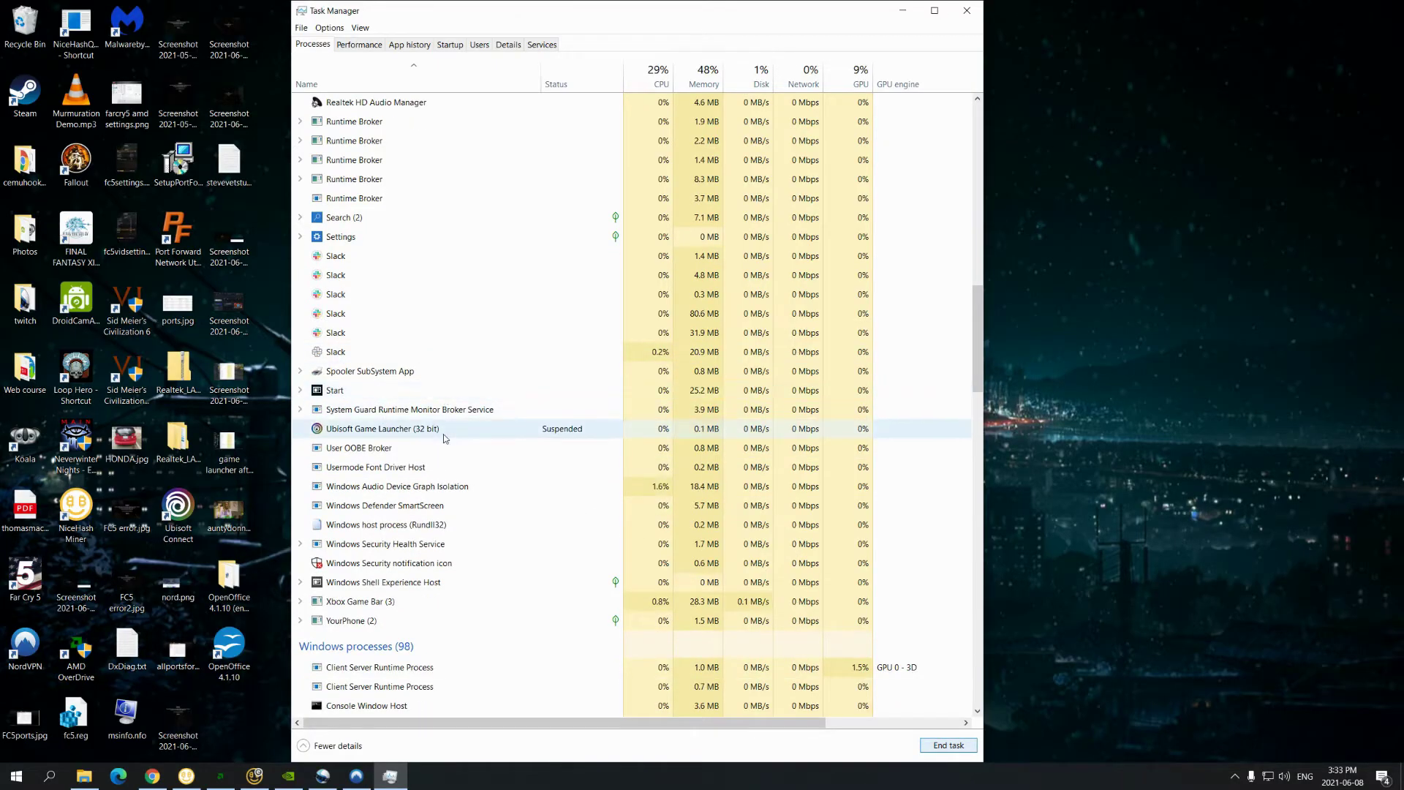
click(948, 745)
click(966, 11)
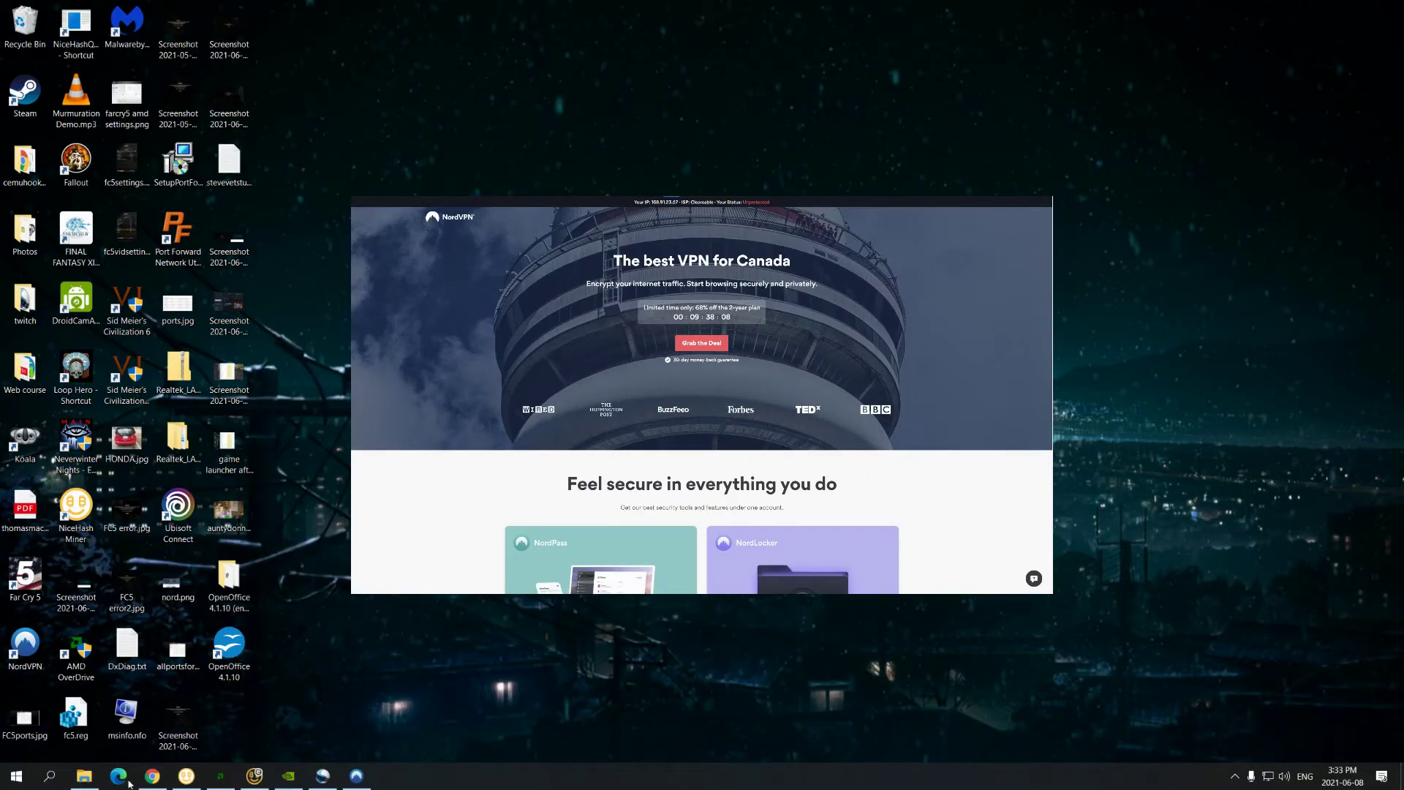
- Launch Steam from Windows search with 'st' and close the Steam News popup
click(49, 775)
text(st)
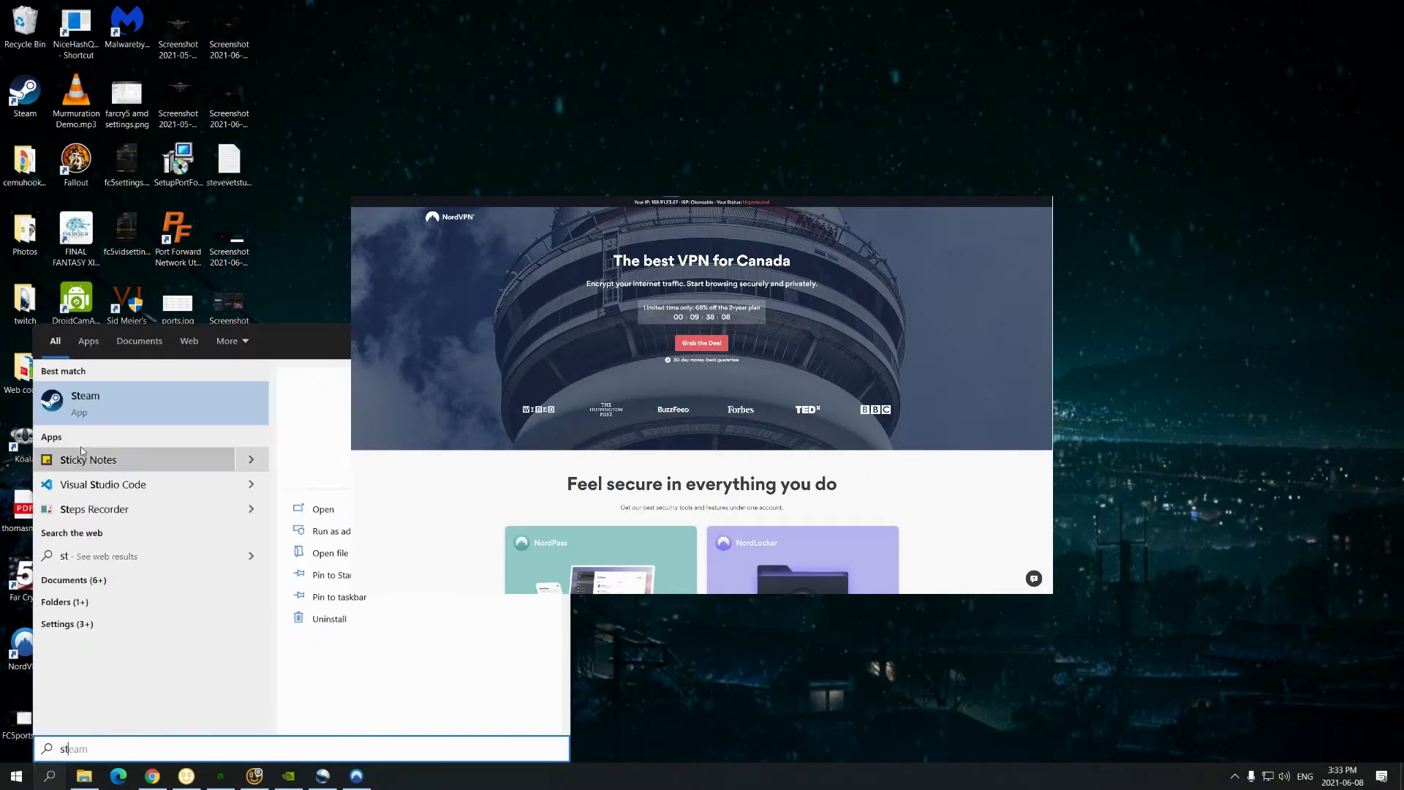
click(81, 401)
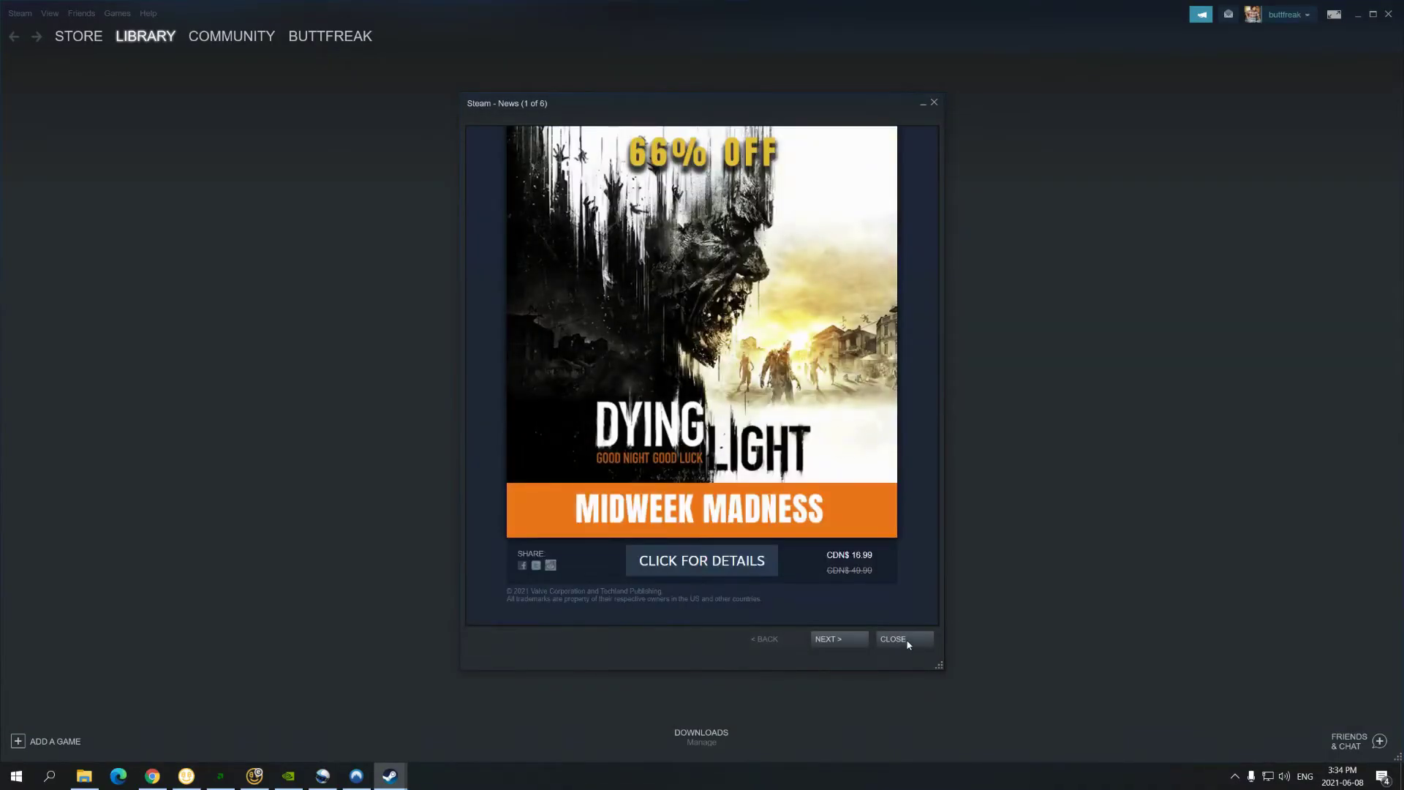
click(906, 639)
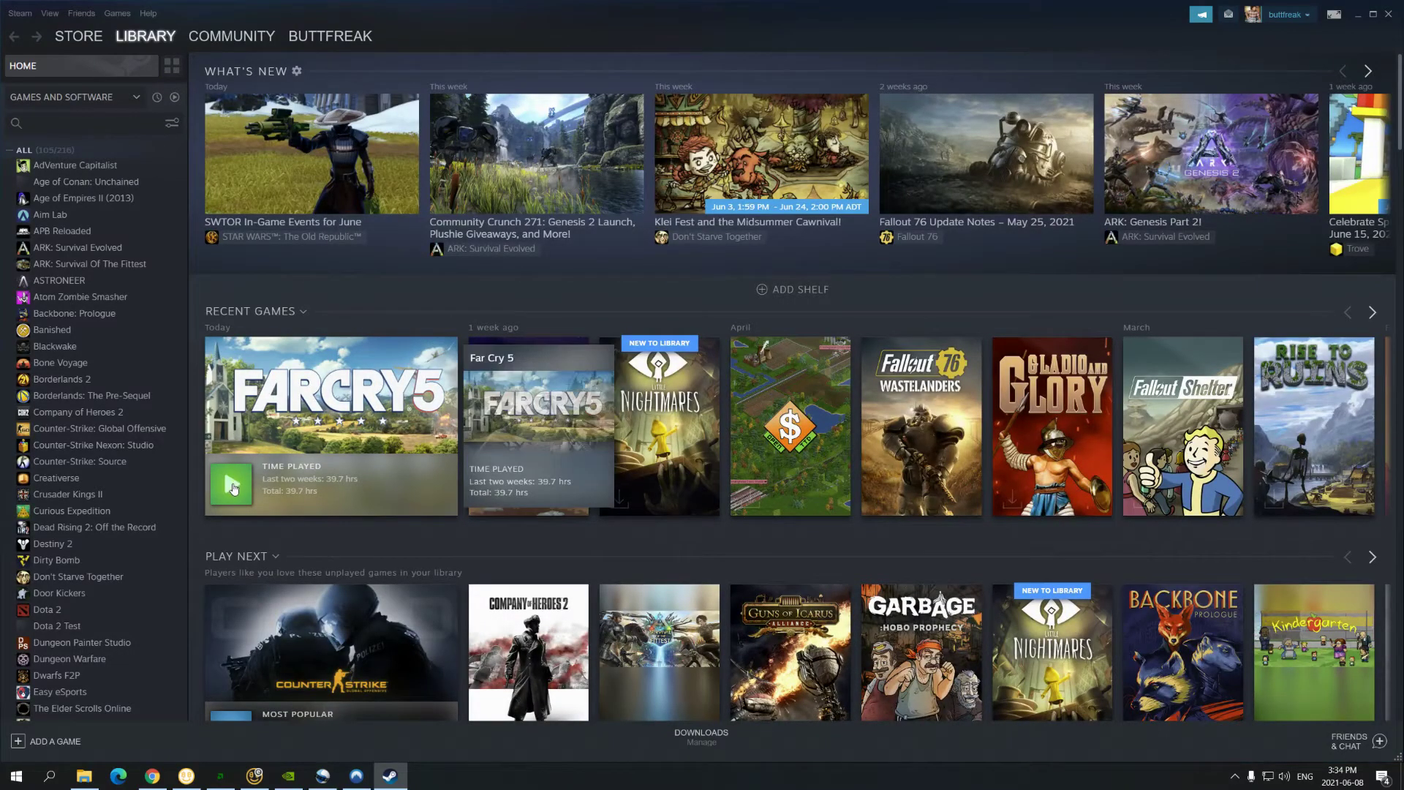
- Launch Far Cry 5 with Play Far Cry 5, continuing past the other-computer session warning
click(233, 496)
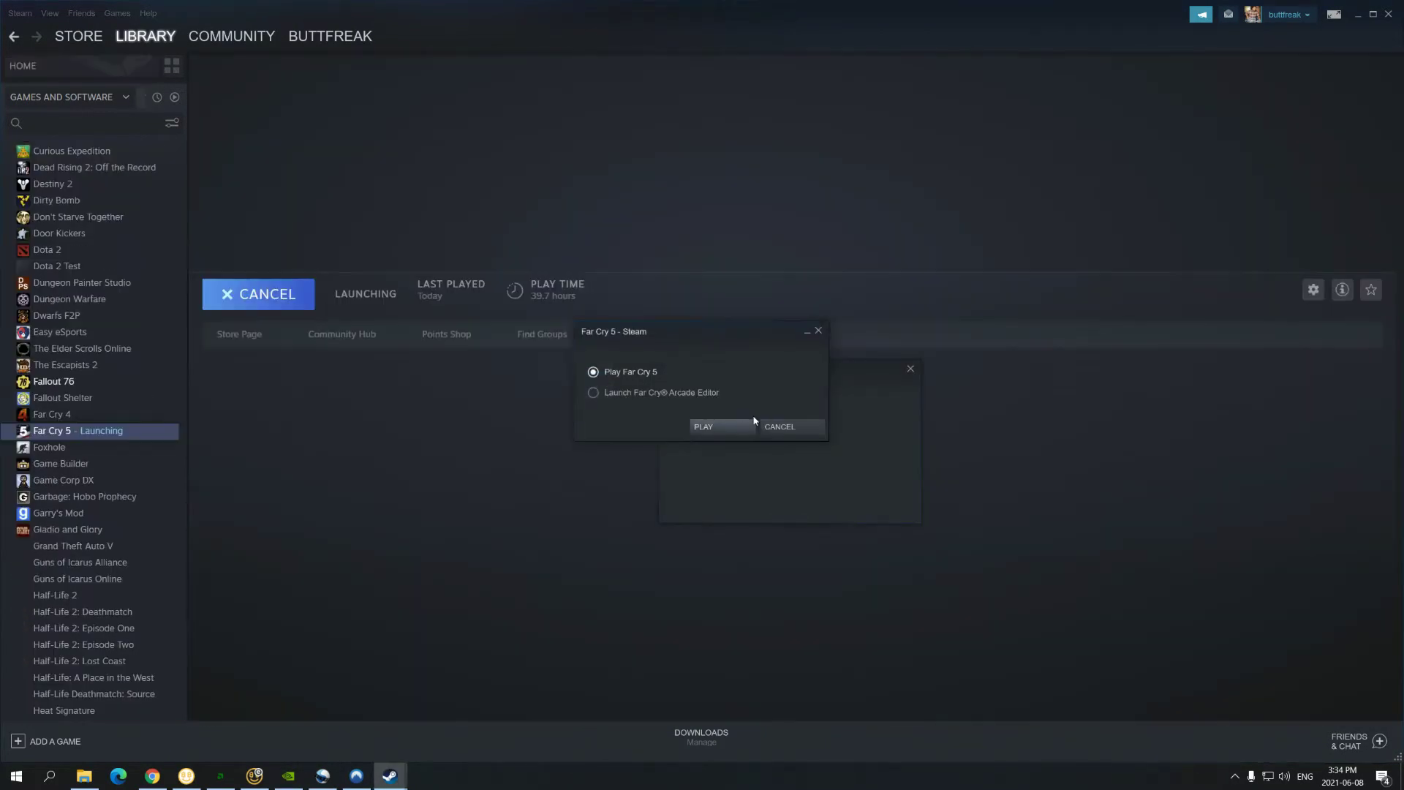
key(Return)
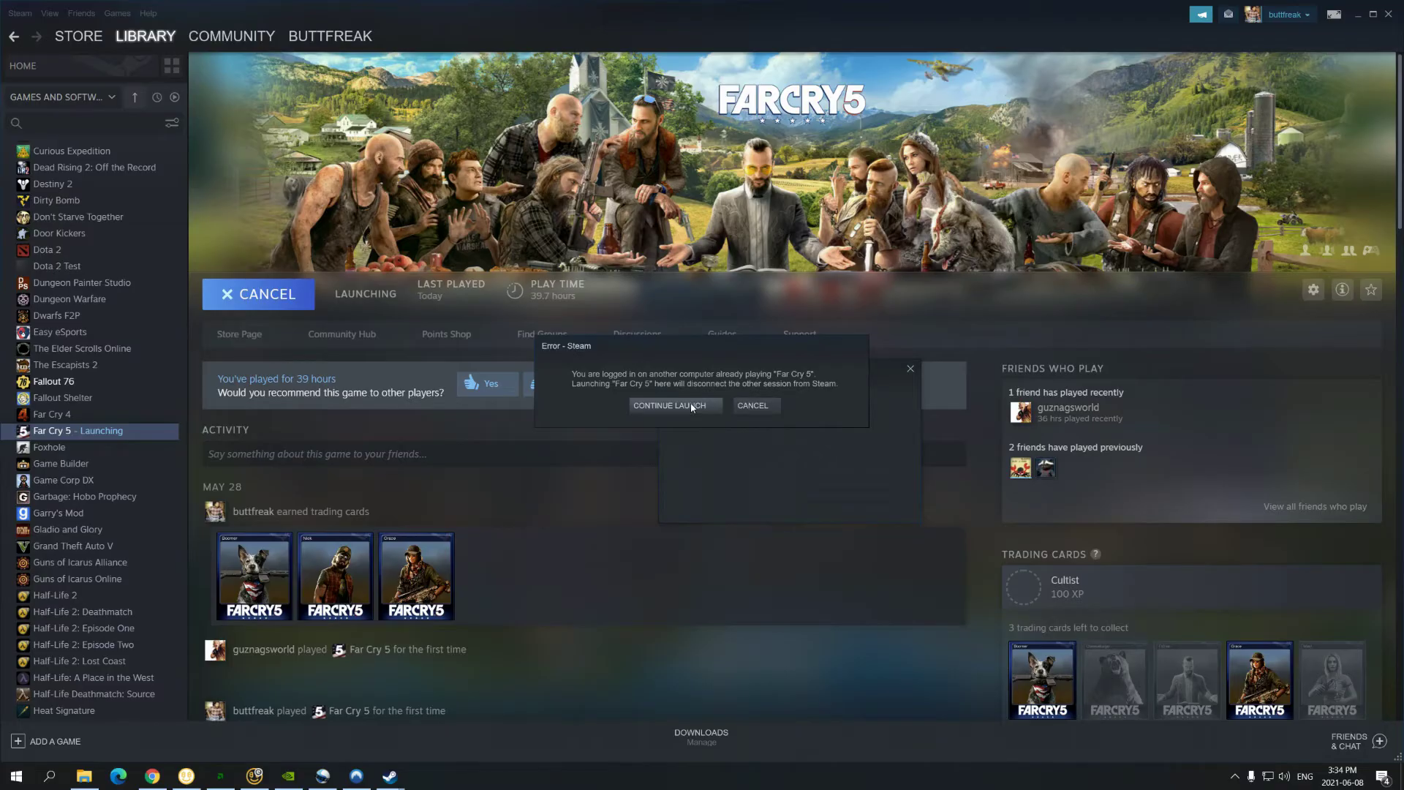
click(665, 406)
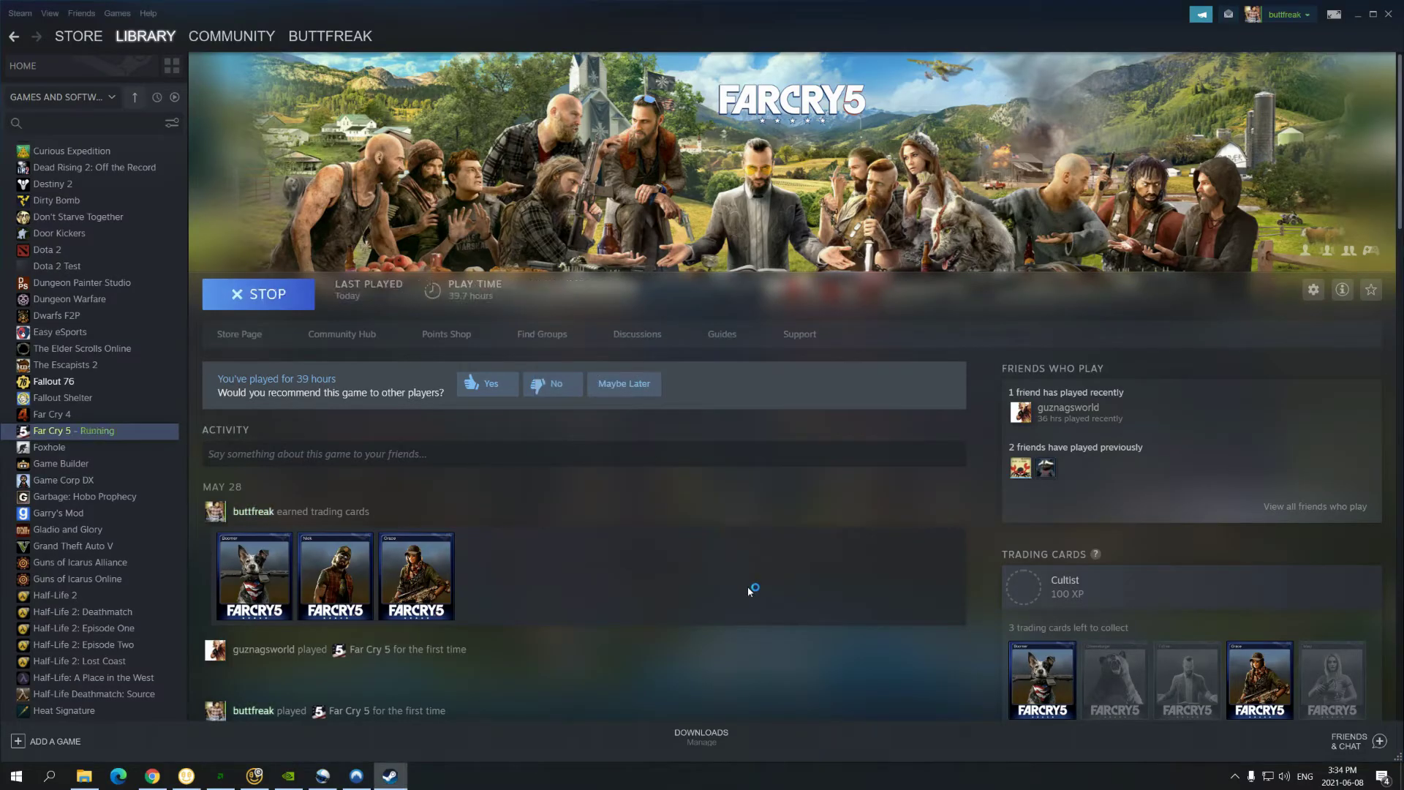